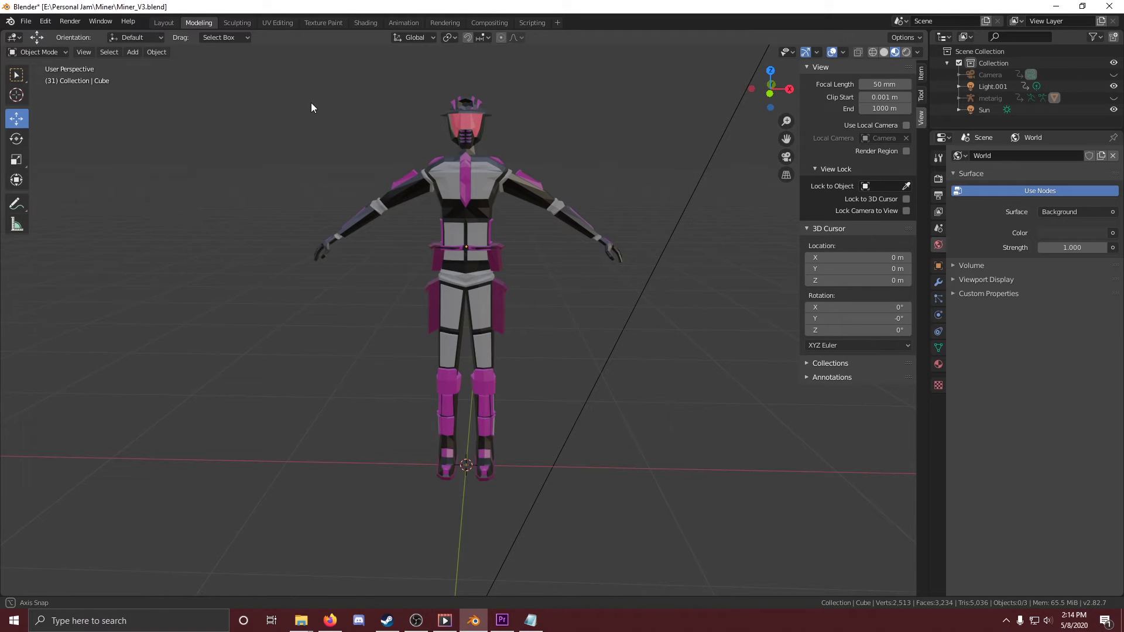
Step: Orbit around the pink-and-grey spaceman to view it from the side, then select it
mouse_move(311, 103)
middle_down()
mouse_move(438, 104)
mouse_move(165, 102)
mouse_move(322, 98)
mouse_move(323, 116)
middle_up()
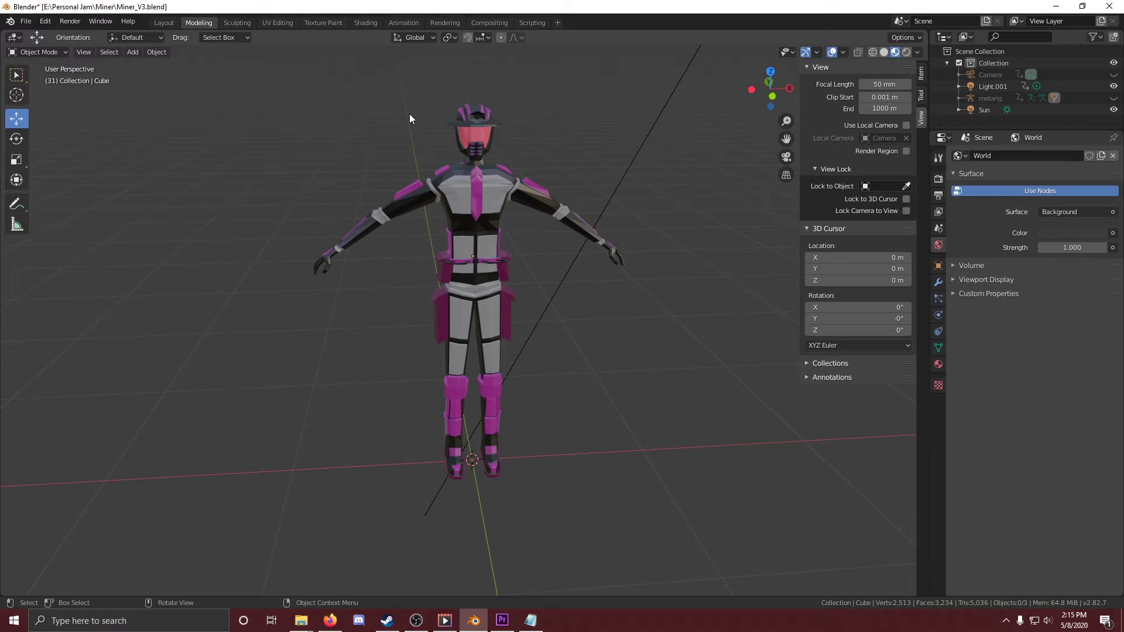
middle_drag(387, 86, 525, 146)
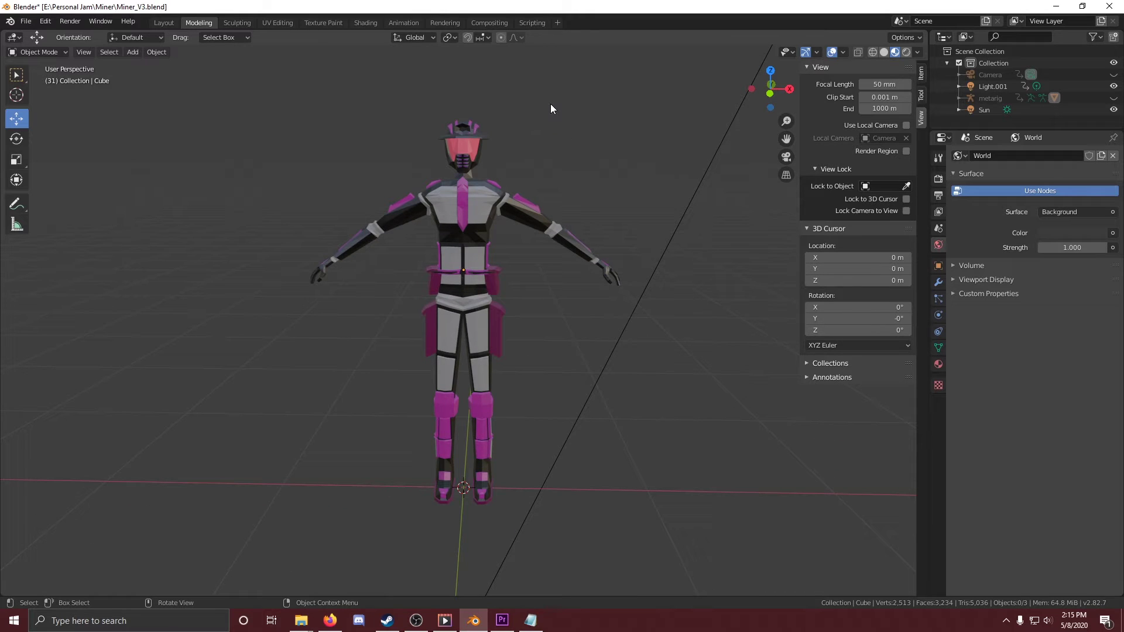
mouse_move(630, 121)
middle_down()
mouse_move(509, 135)
mouse_move(632, 128)
middle_up()
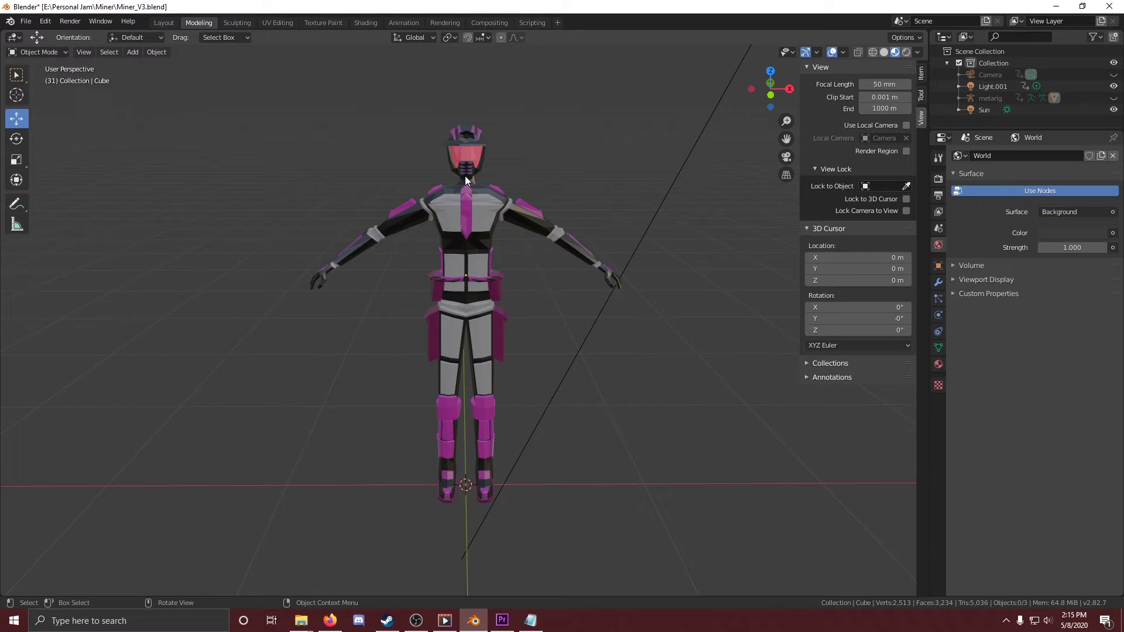
click(465, 195)
middle_drag(377, 135, 392, 157)
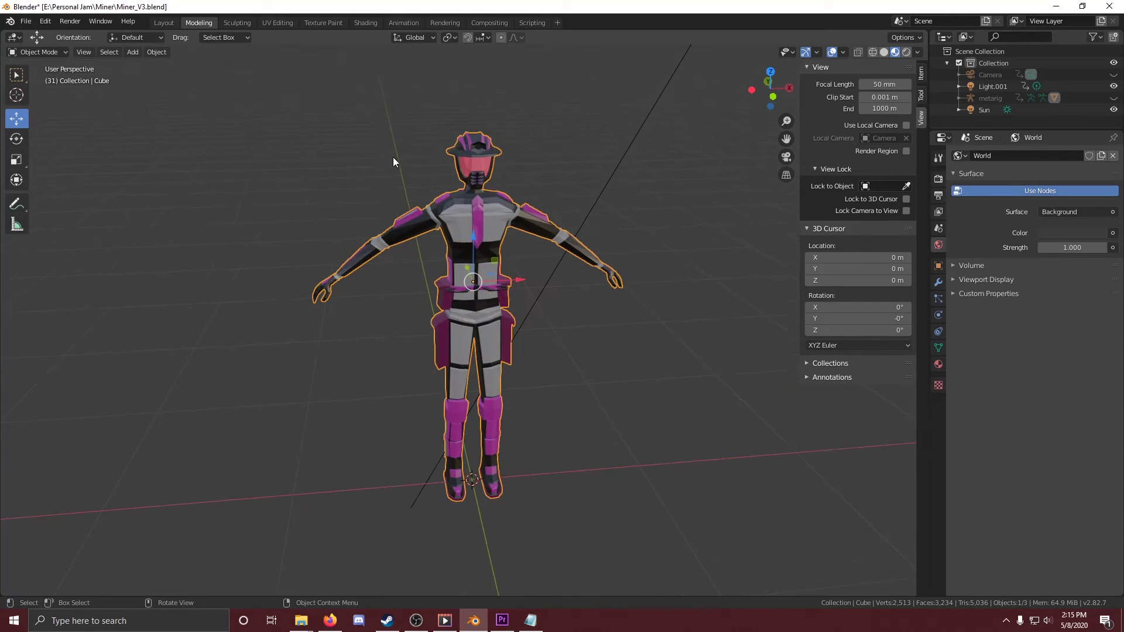
Step: Add a 2 m cube (Cube.001) and slide it behind the spaceman along Y
shift+middle_drag(392, 311, 397, 244)
key(shift+a)
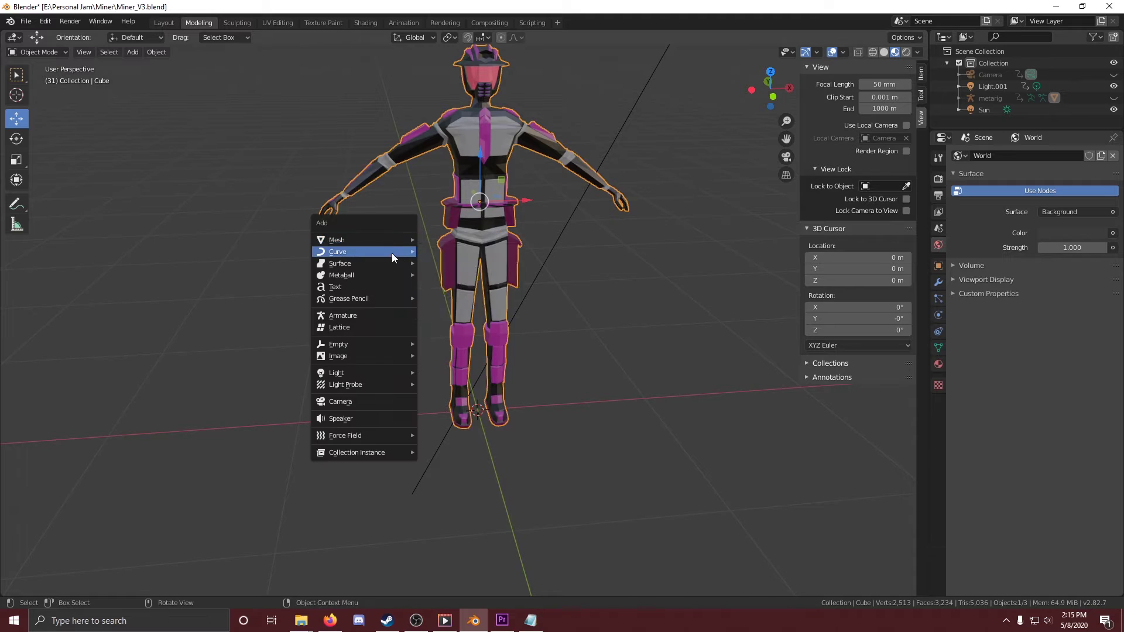
mouse_move(389, 241)
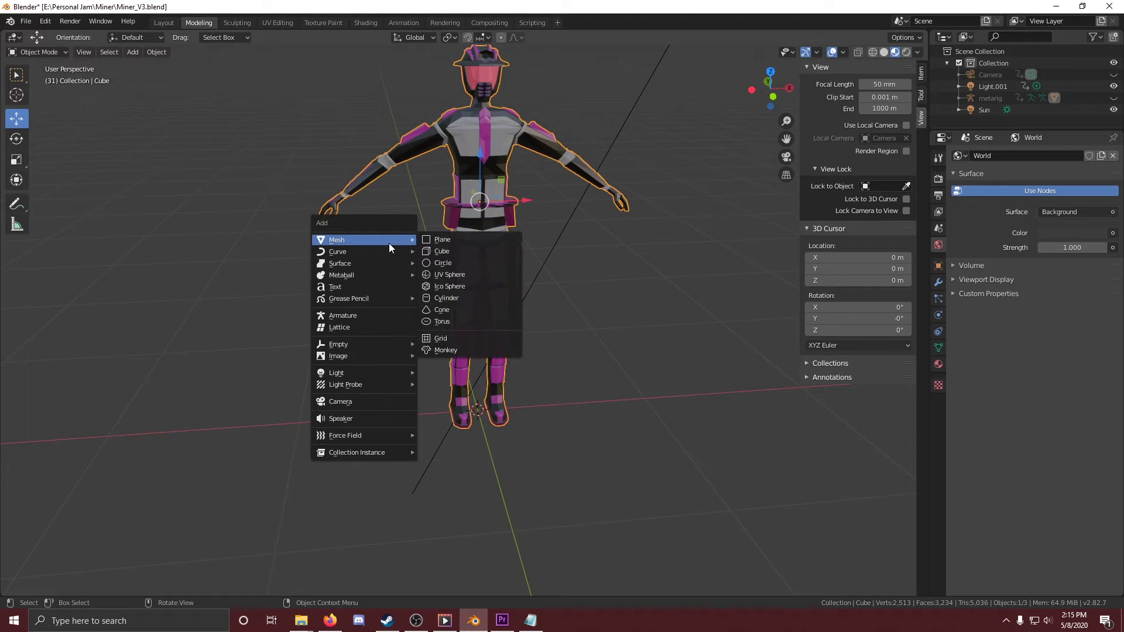
click(444, 250)
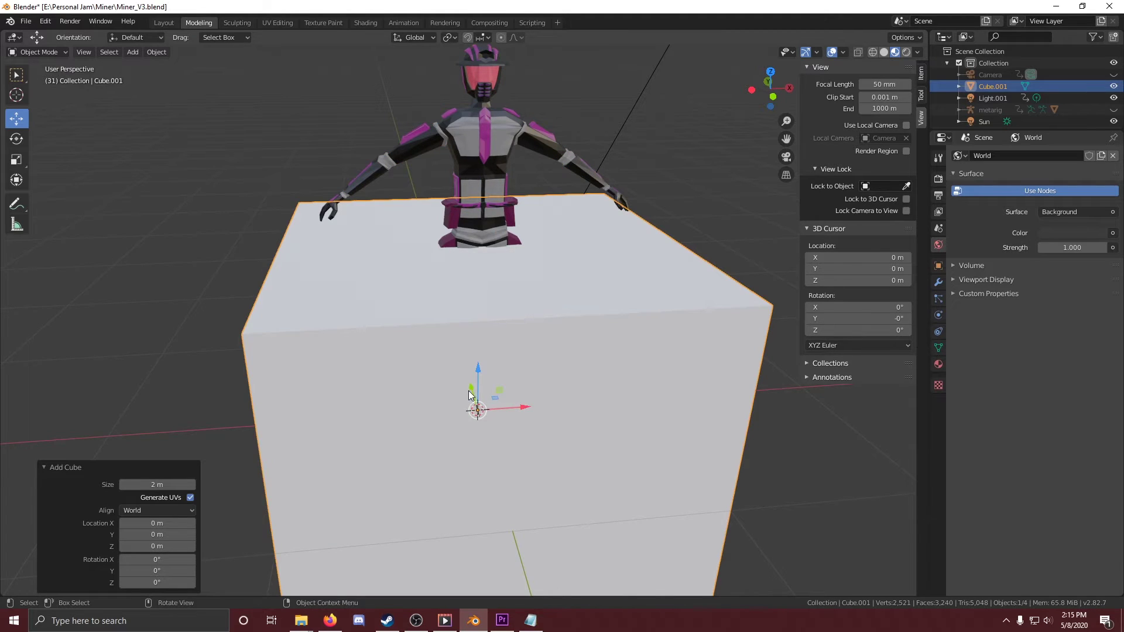
drag(468, 391, 425, 241)
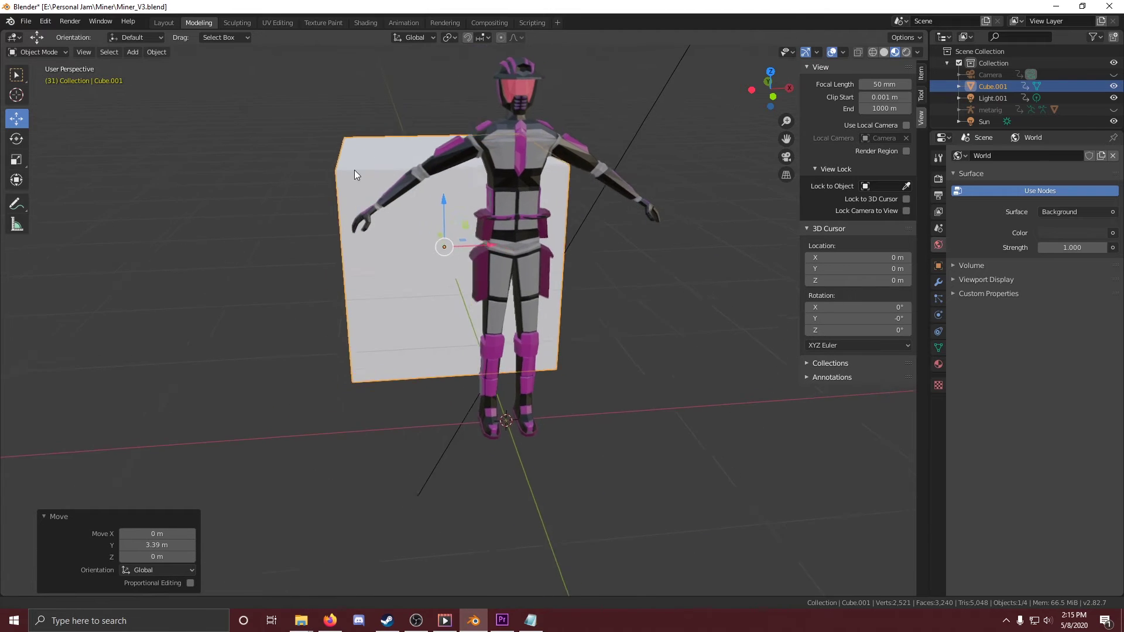
Step: Raise the cube along the vertical Z axis and begin switching to Edit Mode
middle_drag(354, 170, 509, 254)
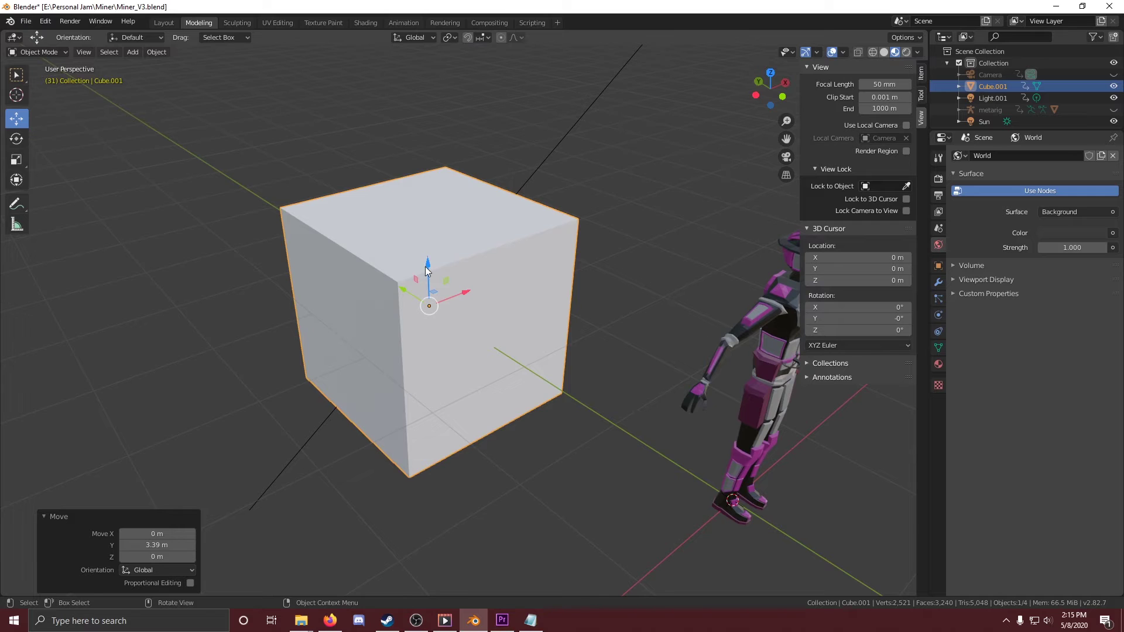
drag(425, 269, 442, 165)
middle_drag(443, 165, 474, 164)
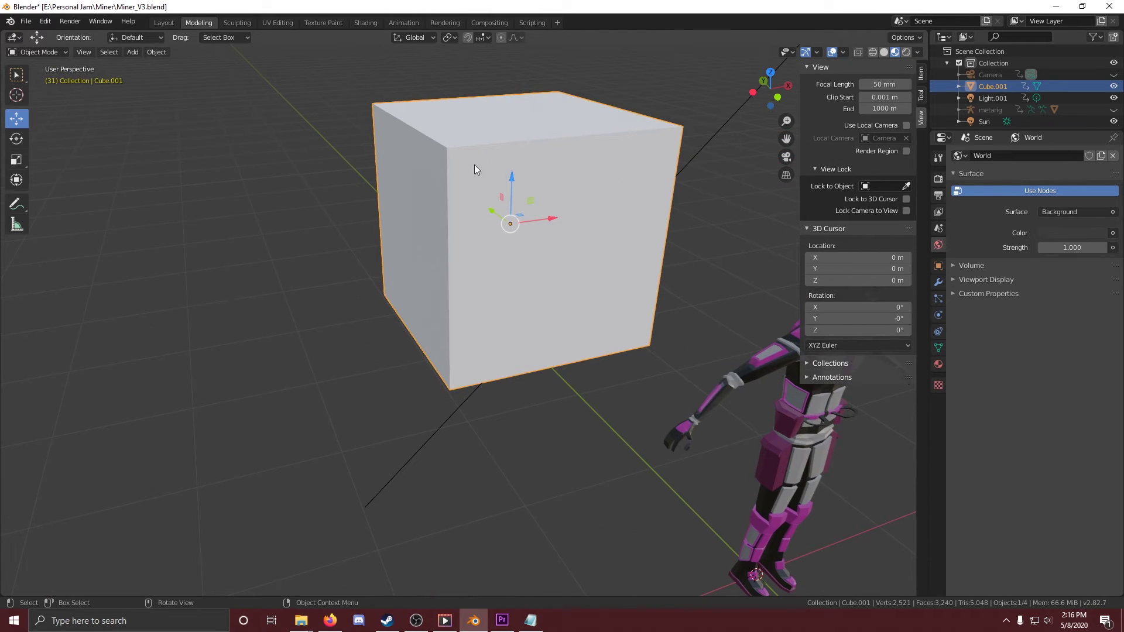
click(38, 52)
Step: In Edit Mode, drag the cube's top-front corner vertex outward to a new position
click(35, 77)
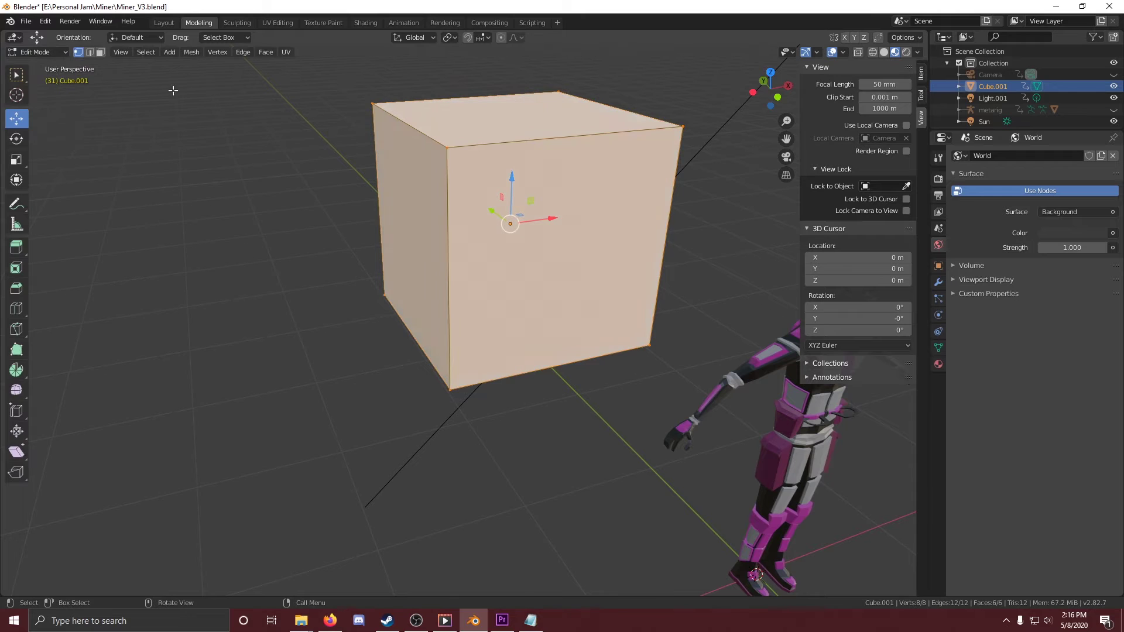
click(447, 146)
drag(448, 147, 325, 181)
middle_drag(325, 181, 344, 88)
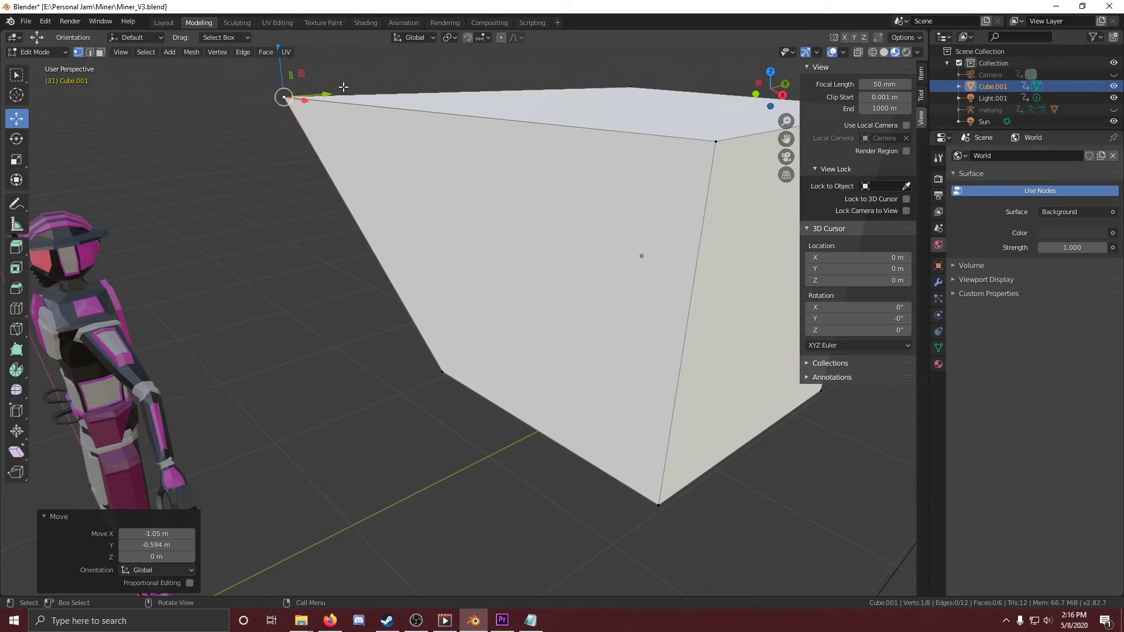
drag(301, 73, 398, 150)
Step: Move the top-right corner vertex within the XY plane by −1.28 m X, −0.496 m Y
click(715, 141)
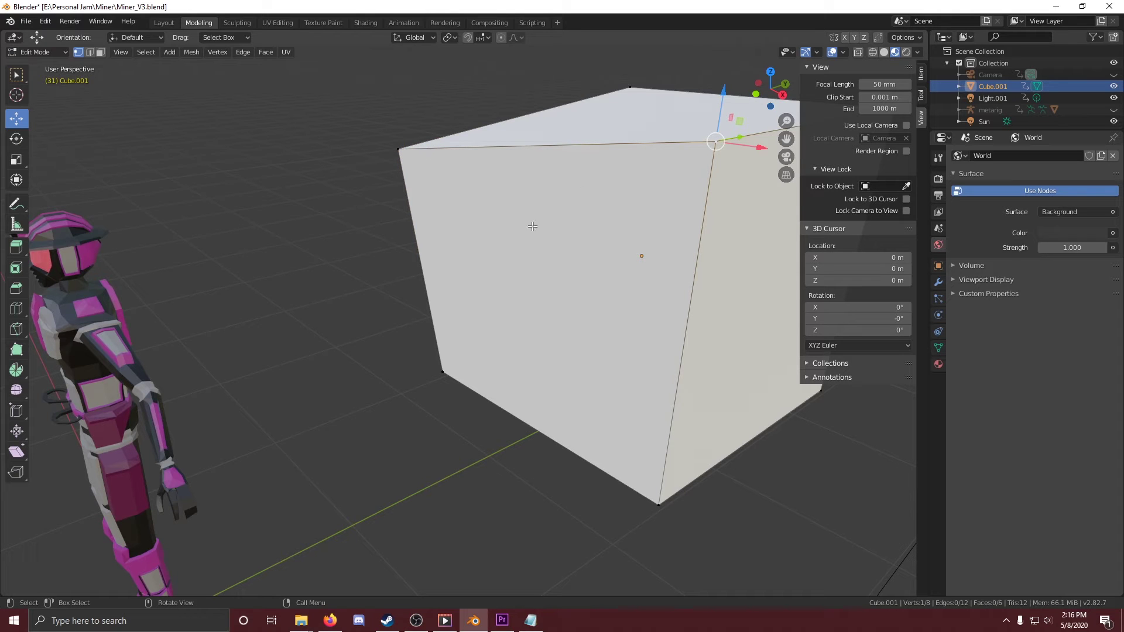
middle_drag(404, 183, 376, 181)
scroll(380, 179, down, 4)
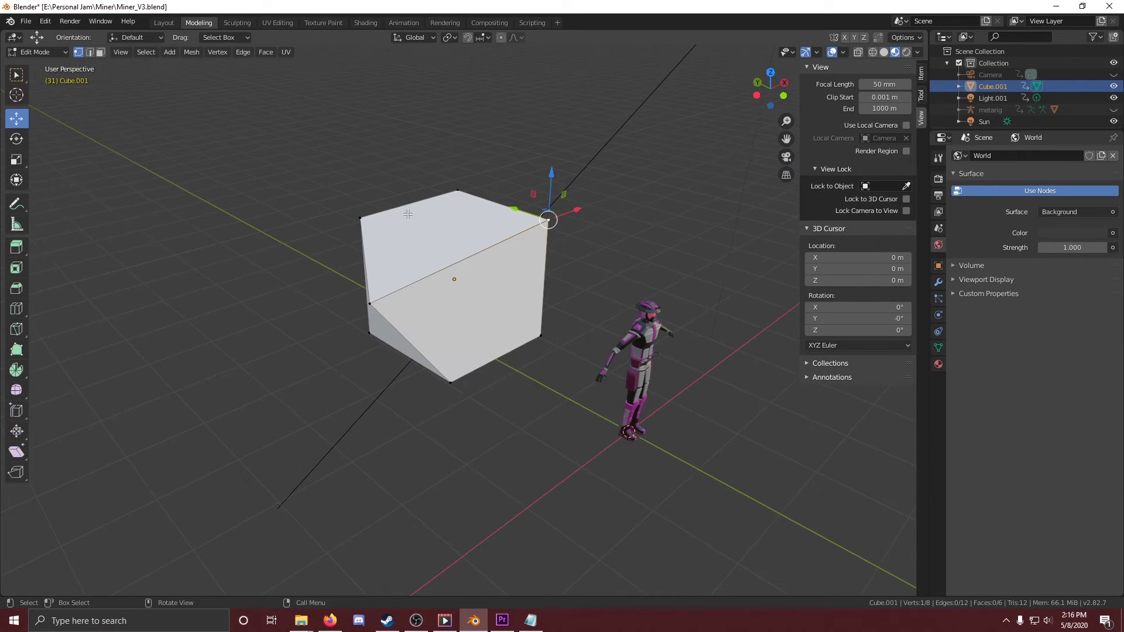
middle_drag(386, 250, 462, 235)
key(g)
key(shift+z)
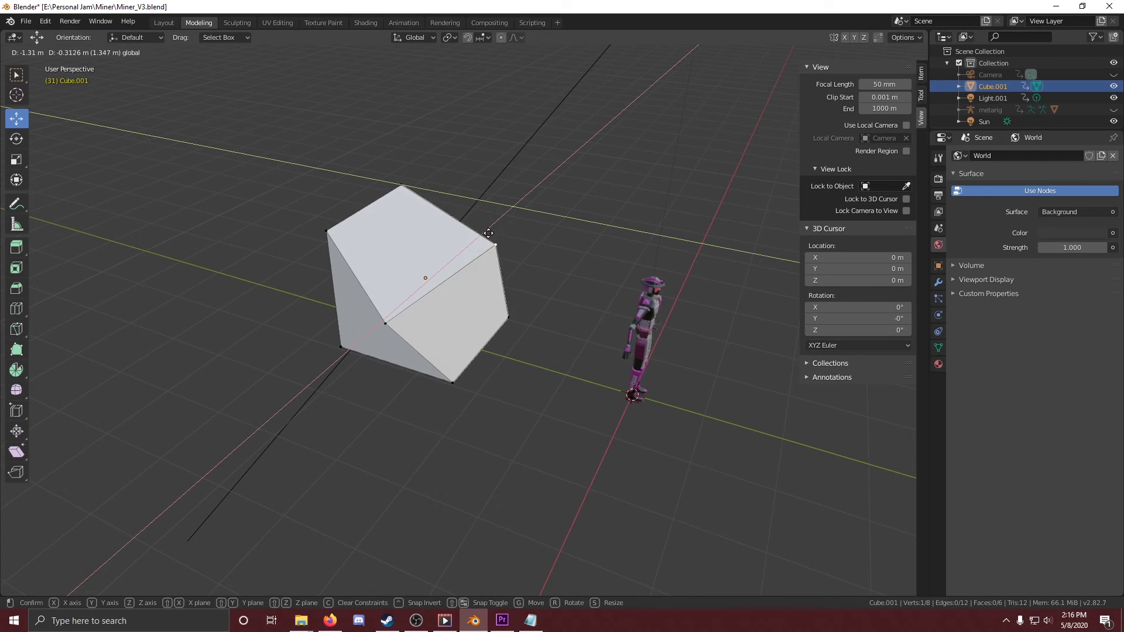
click(502, 228)
middle_drag(556, 226, 432, 229)
Step: Return to Object Mode and delete the skewed cube
click(58, 55)
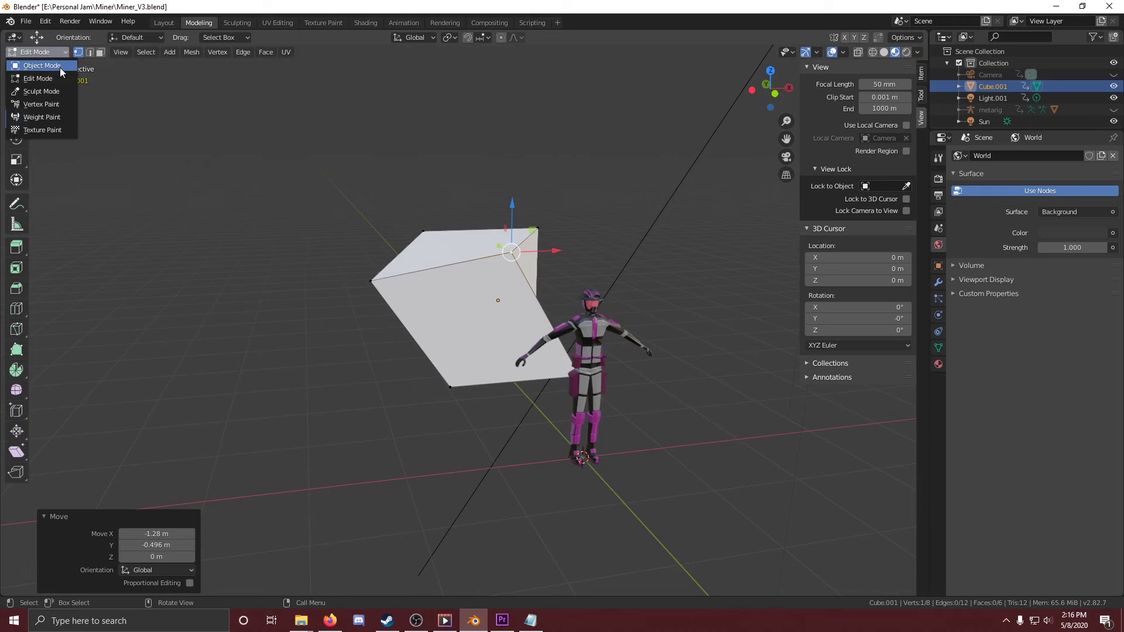
click(42, 66)
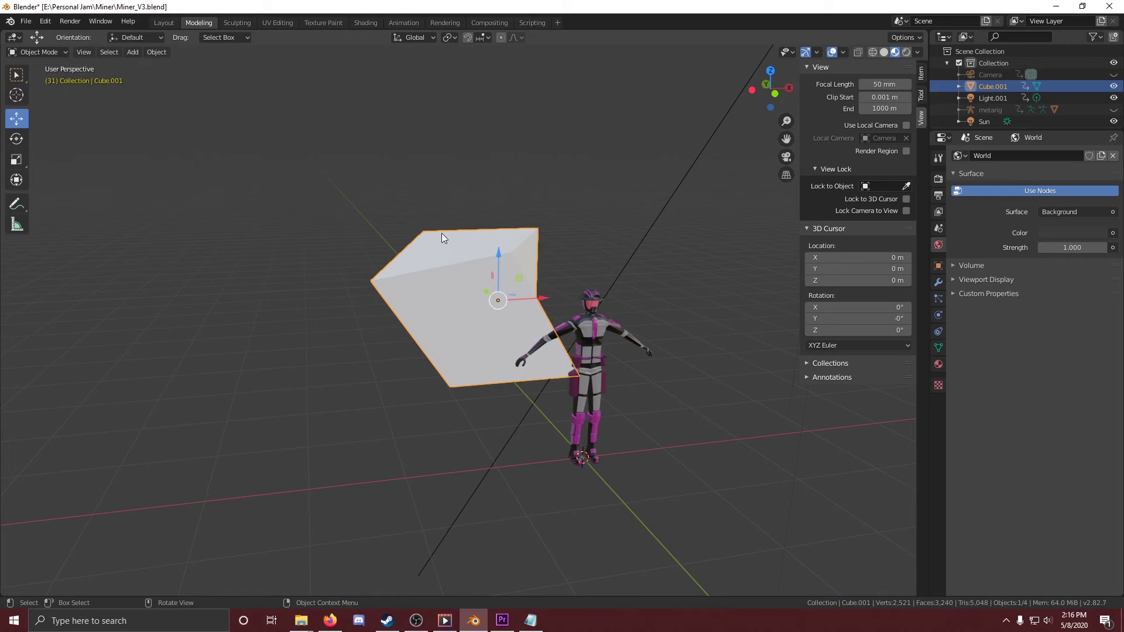
key(Delete)
Step: Reframe the view on the spaceman, select it, and orbit to a three-quarter angle
middle_drag(465, 251, 500, 241)
scroll(499, 241, up, 5)
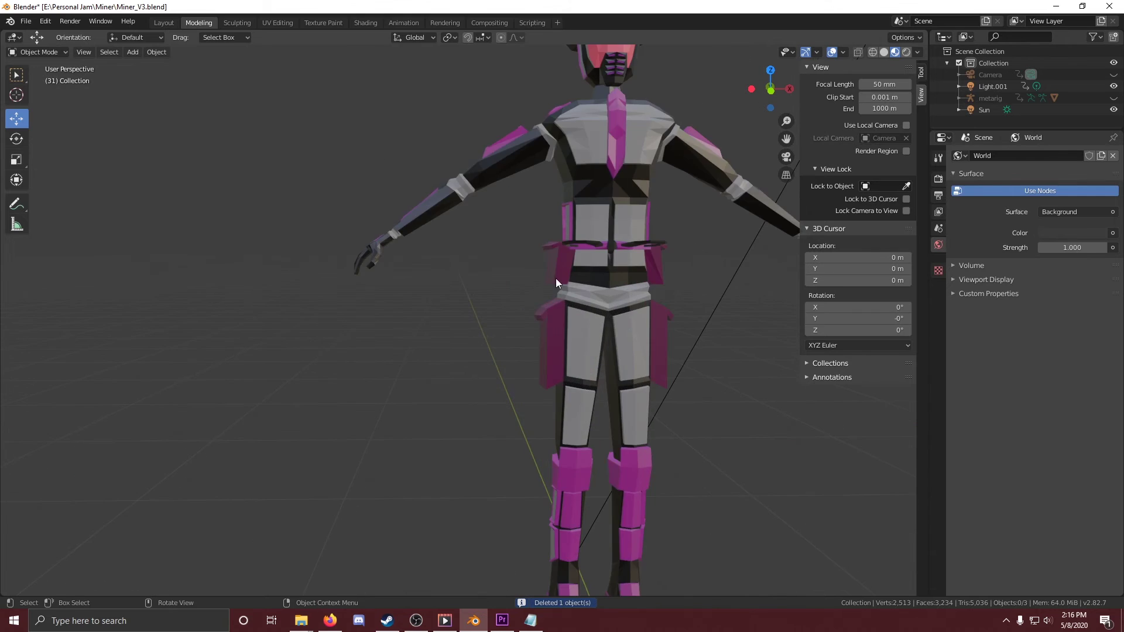
middle_drag(570, 272, 522, 254)
click(455, 168)
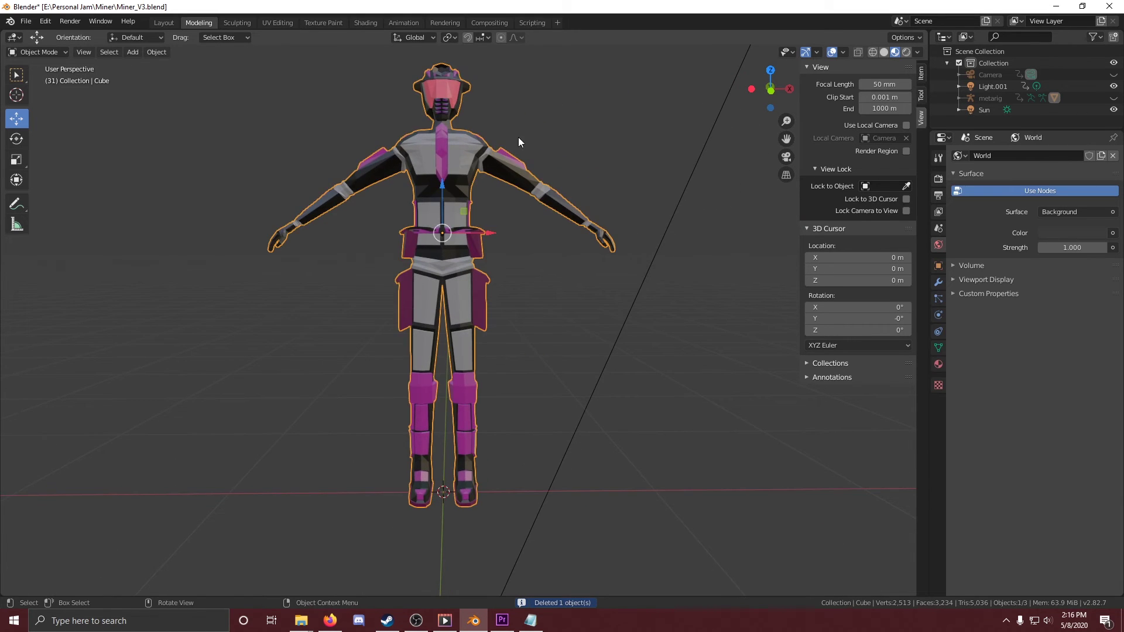
middle_drag(517, 137, 485, 163)
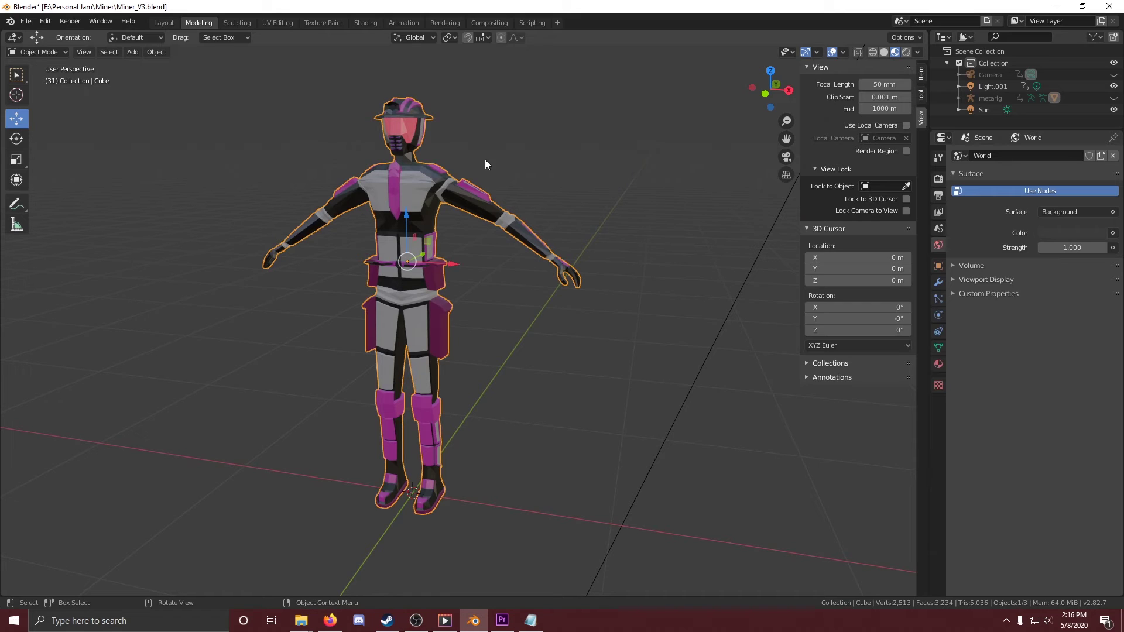
middle_drag(449, 132, 478, 137)
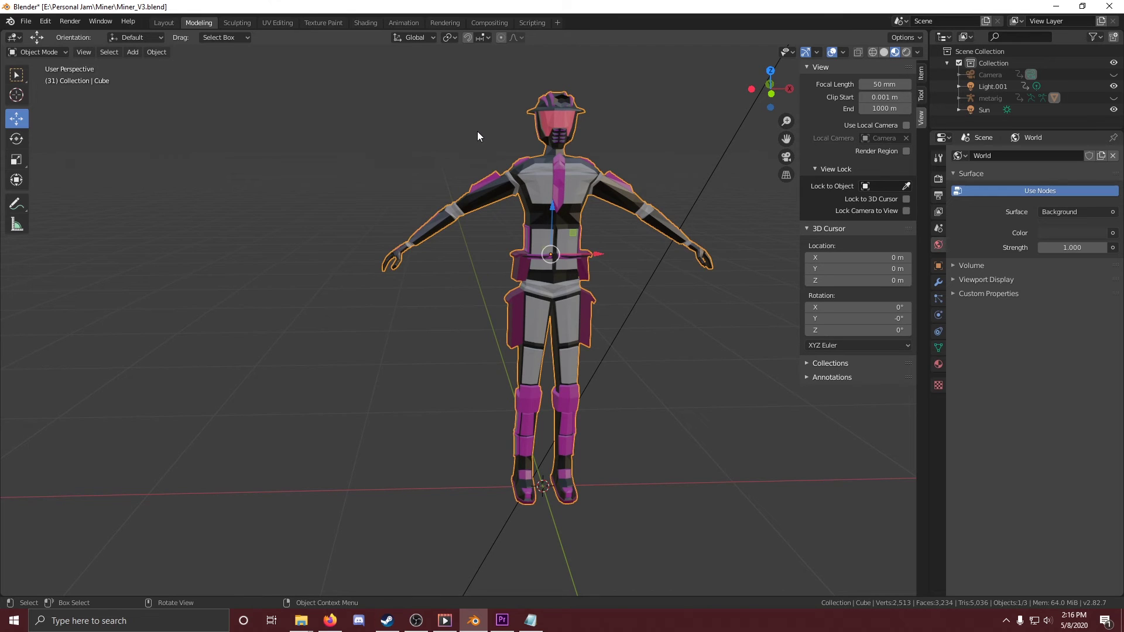
scroll(477, 131, down, 2)
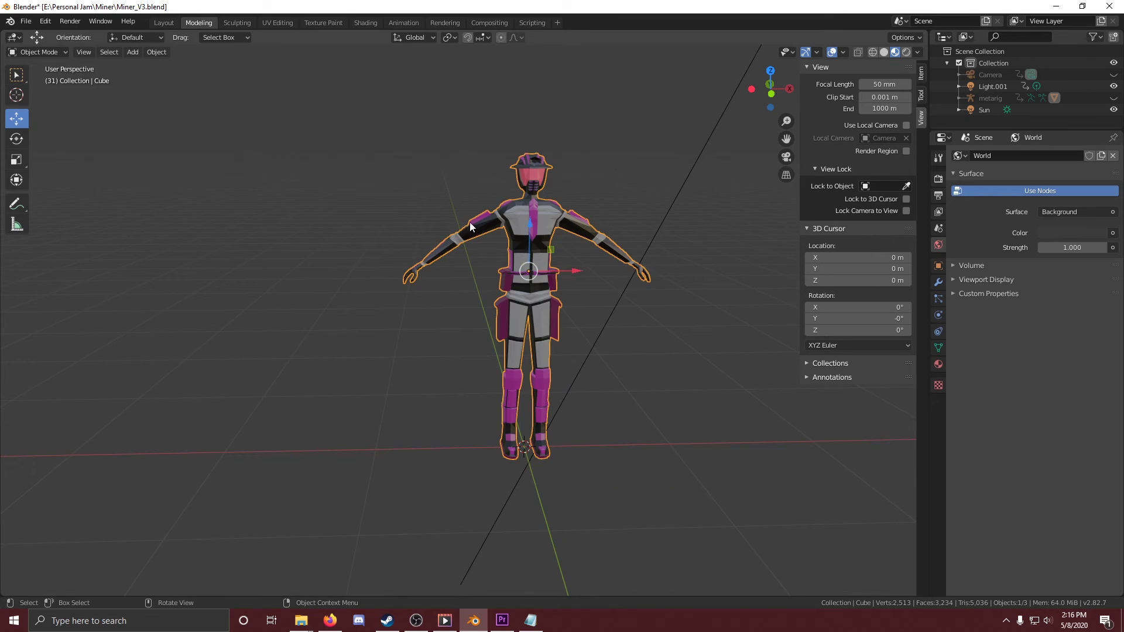